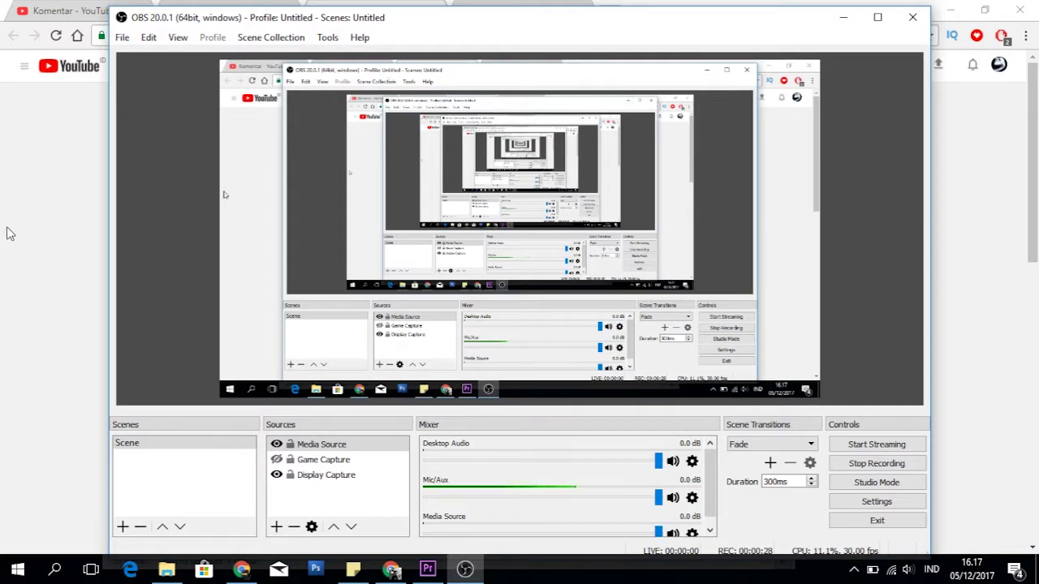
- Switch to the browser and open the Default upload settings of the YouTube channel in Creator Studio
{"action": "key", "text": "alt+Tab"}
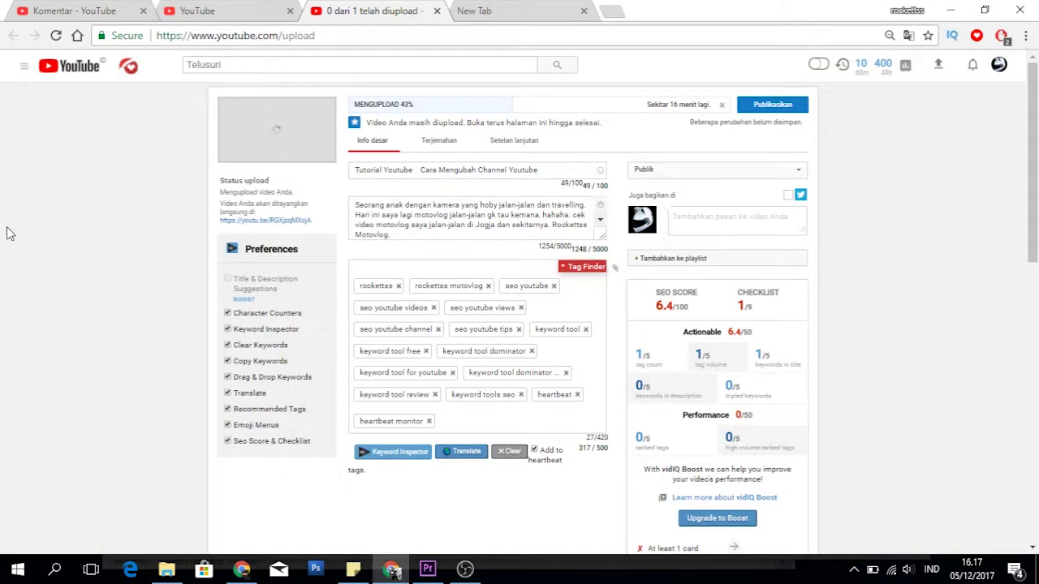
{"action": "left_click", "coordinate": [200, 8]}
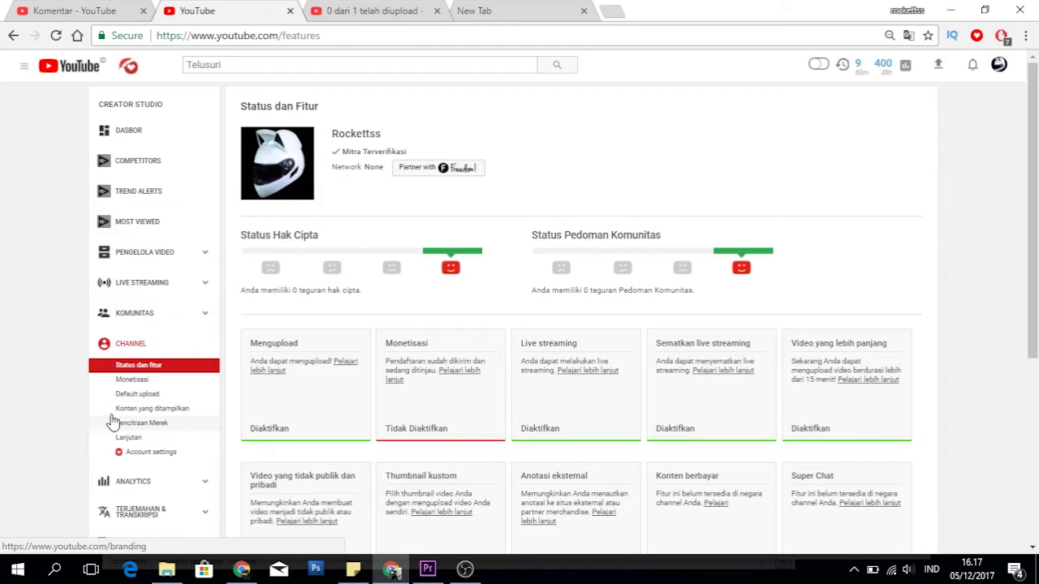
{"action": "left_click", "coordinate": [154, 394]}
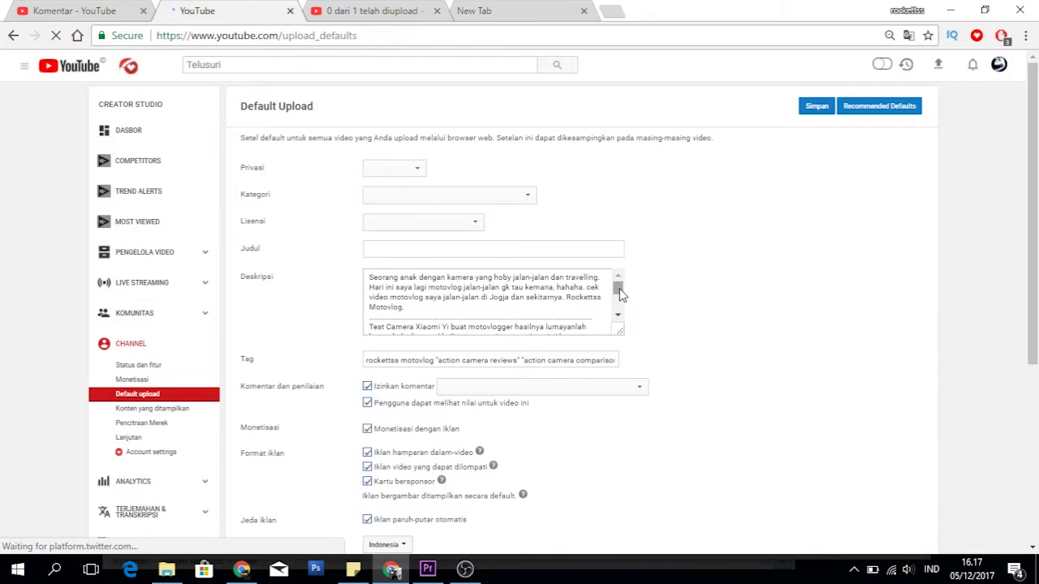
- Clear the existing text from the default upload's Deskripsi and Tag fields
{"action": "left_click", "coordinate": [503, 304]}
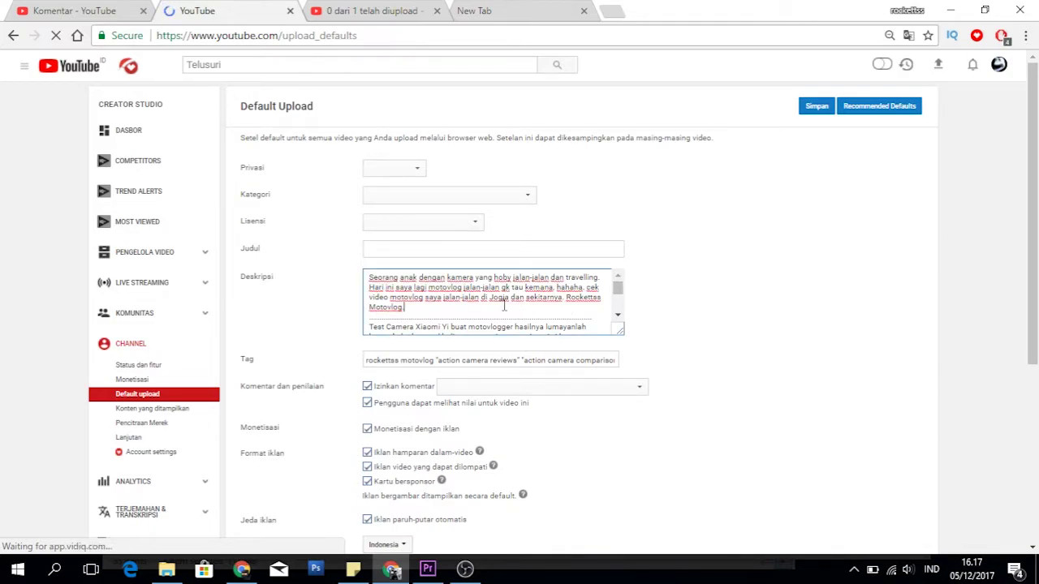
{"action": "key", "text": "ctrl+a"}
{"action": "key", "text": "BackSpace"}
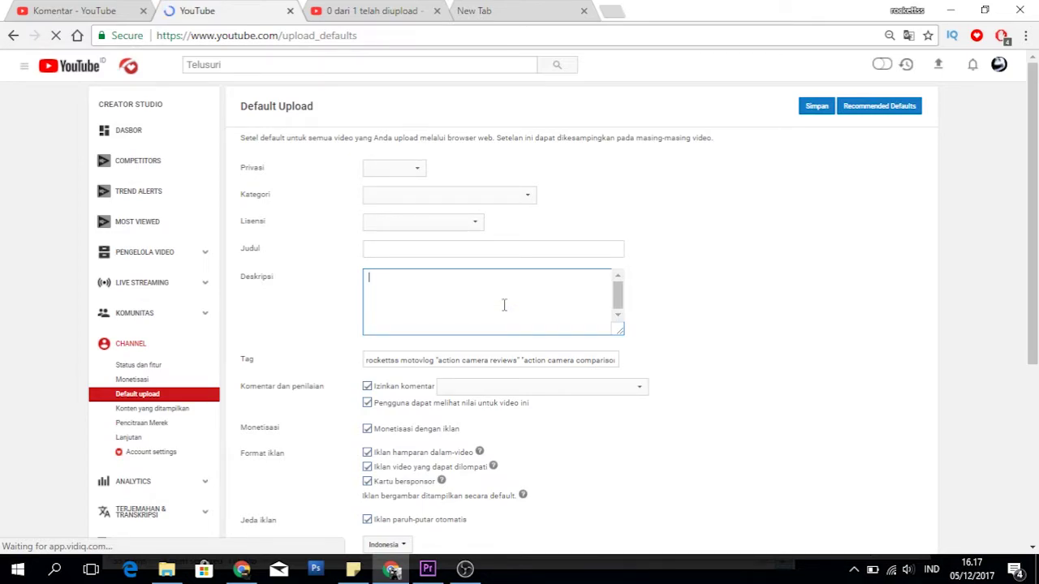
{"action": "left_click", "coordinate": [508, 359]}
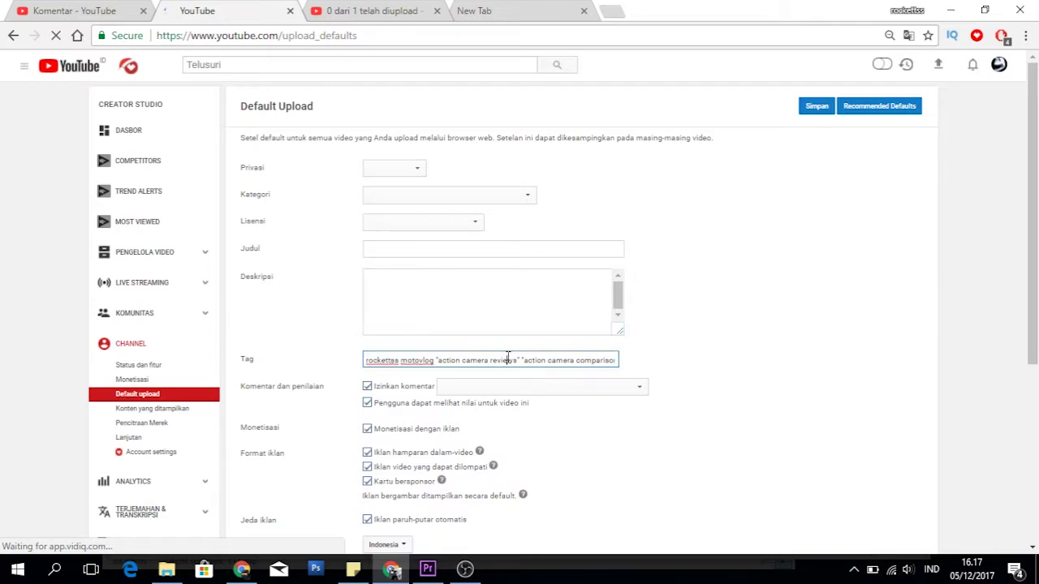
{"action": "key", "text": "ctrl+a"}
{"action": "key", "text": "BackSpace"}
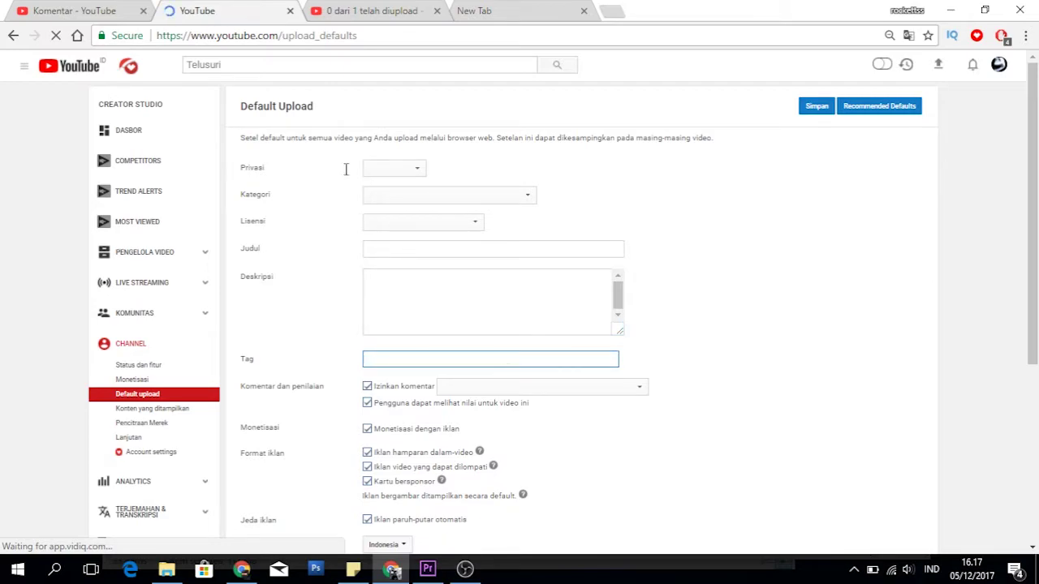
- Copy all tags from the video being uploaded and paste them into the default upload's Tag field
{"action": "left_click", "coordinate": [350, 6]}
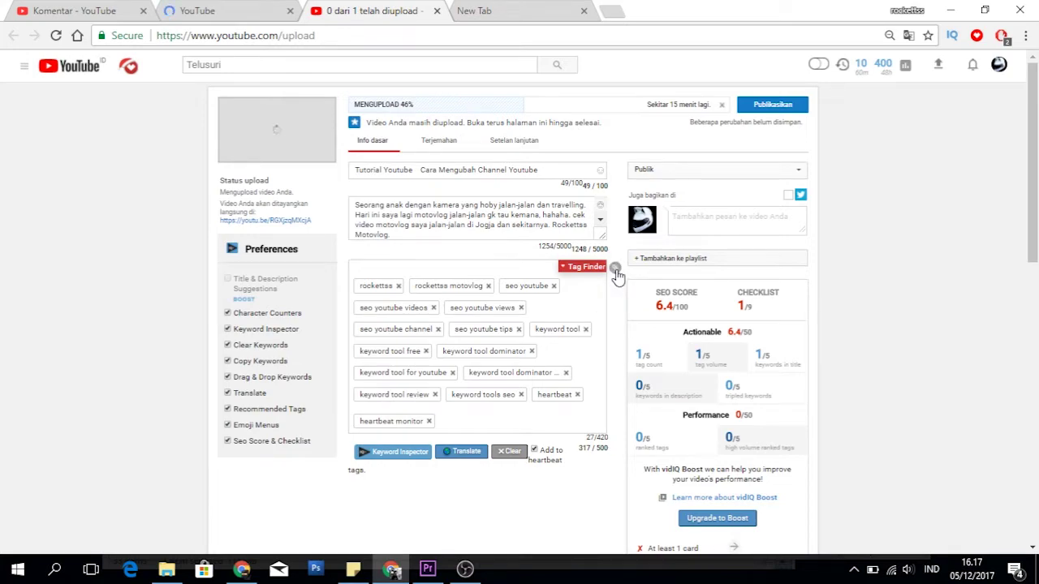
{"action": "left_click", "coordinate": [274, 7]}
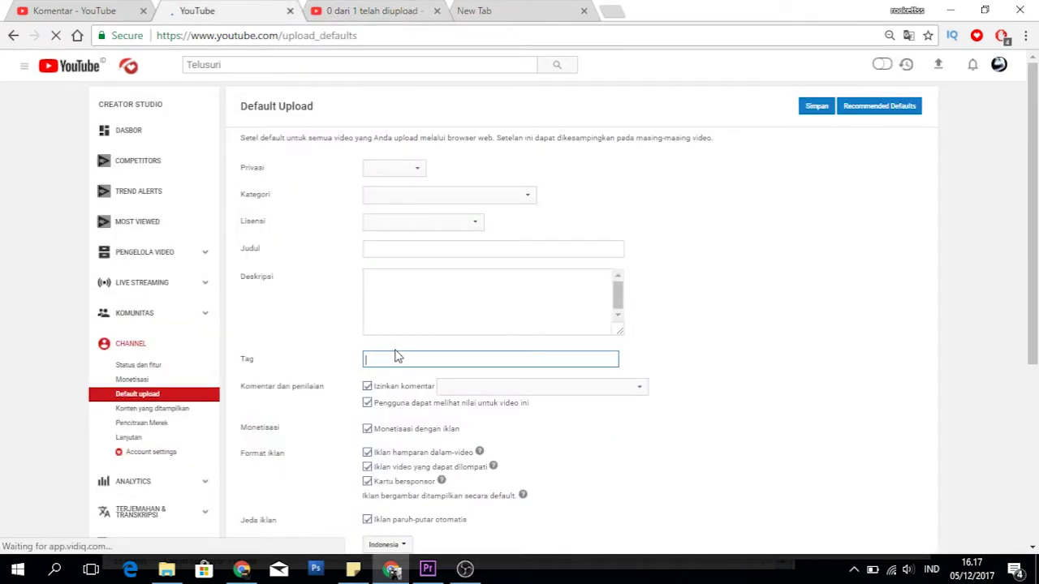
{"action": "key", "text": "ctrl+v"}
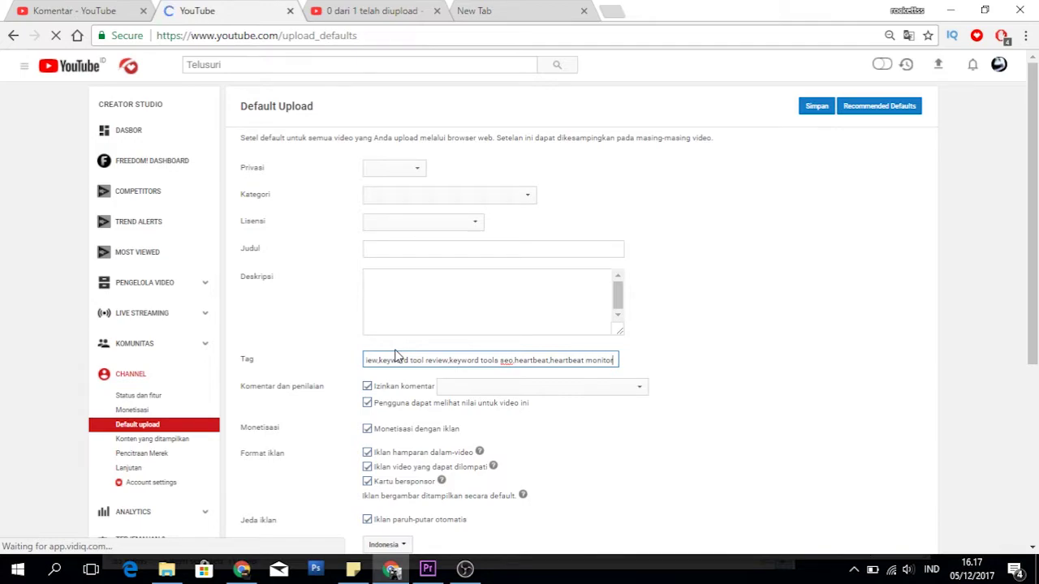
- Begin the default description with "Disini saya akan berbagi kepada teman-teman apa yang sudah saya pelajari di Youtube, tentang seo keyword tool,"
{"action": "left_click", "coordinate": [452, 292]}
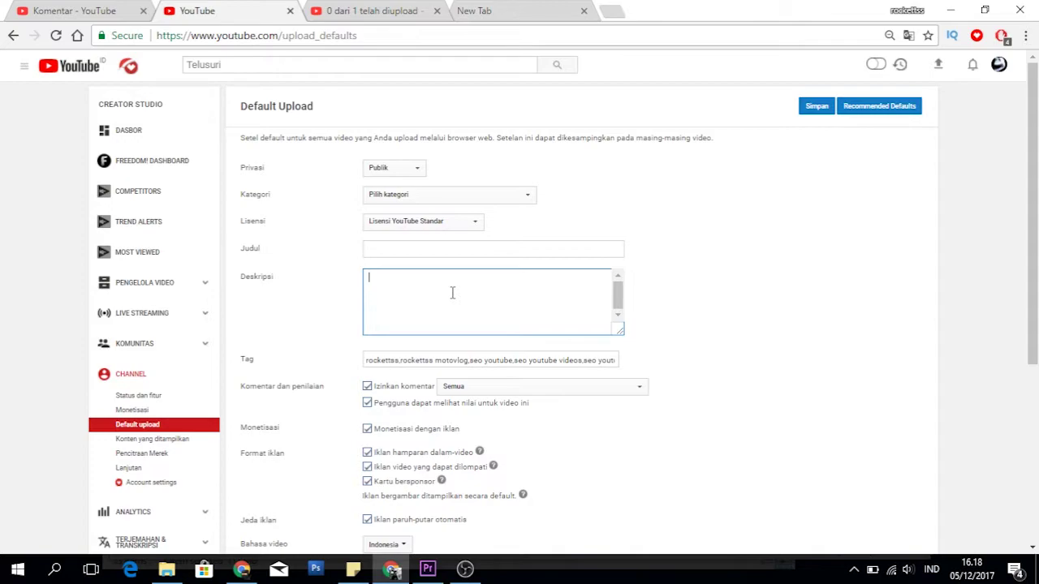
{"action": "type", "text": "Disini saya akan berbagi kepada teman-teman apa yang sudah saya pelajara"}
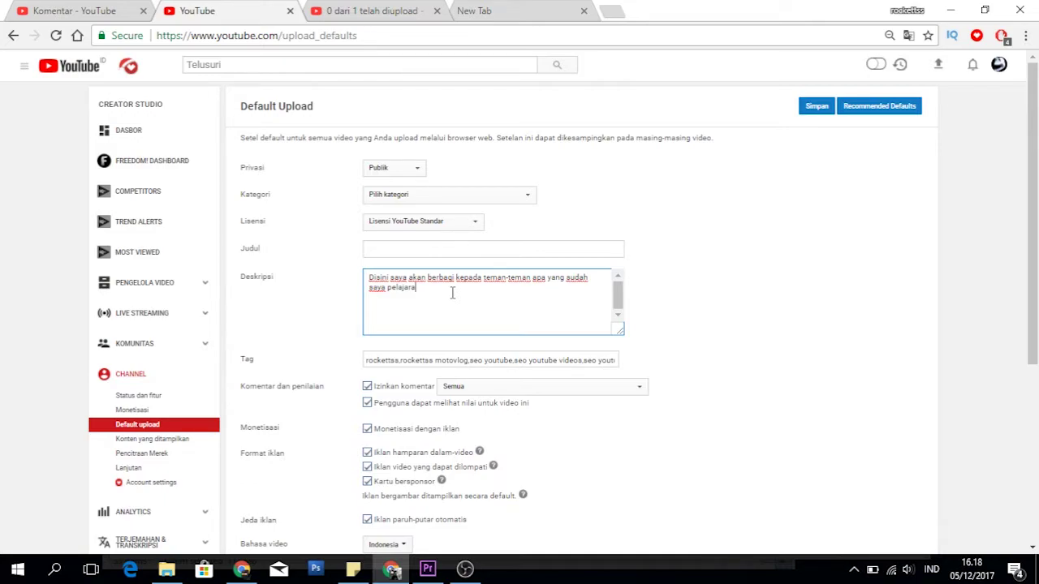
{"action": "key", "text": "BackSpace"}
{"action": "type", "text": "i"}
{"action": "type", "text": " di Y"}
{"action": "type", "text": "outube"}
{"action": "type", "text": "tentang "}
{"action": "type", "text": "seo ke"}
{"action": "type", "text": "t"}
{"action": "type", "text": "yword"}
{"action": "type", "text": " to"}
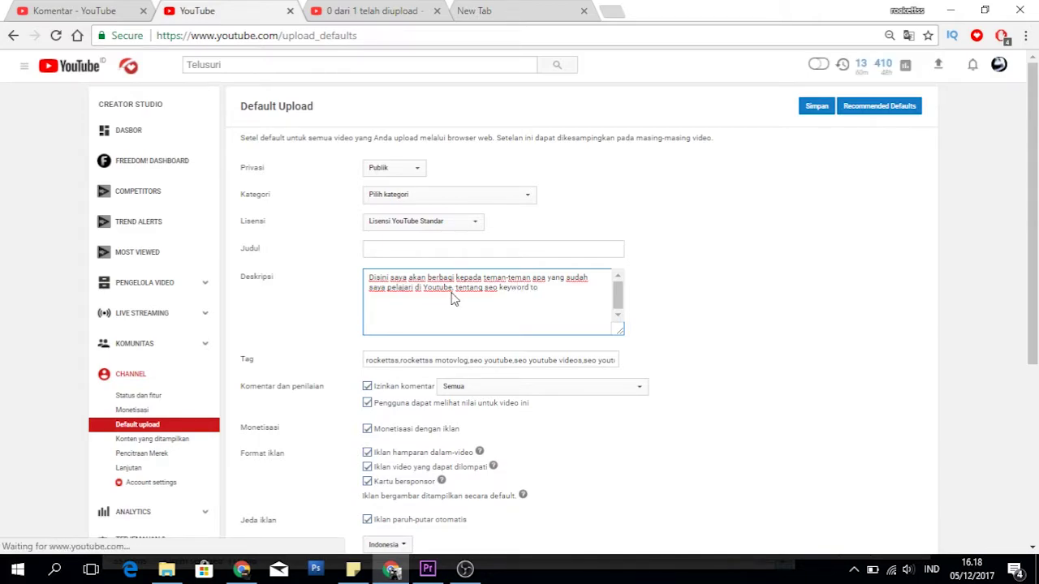
{"action": "type", "text": "ol, "}
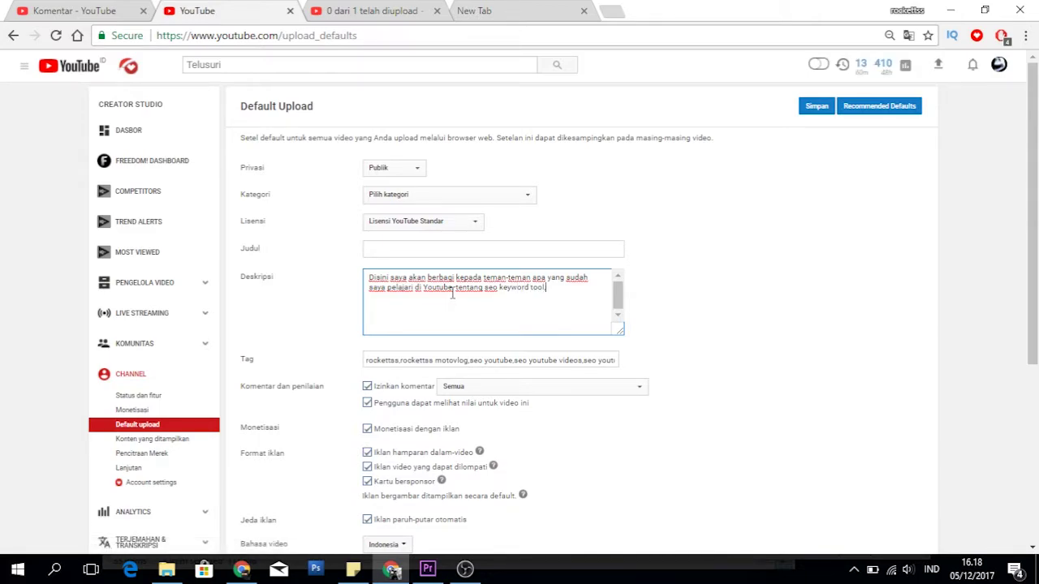
- Continue the description with "optimasi channel, tips dan trik Youtube, optimasi Youtube Channel. Dan tips dan trik agar lulus verifikasi google adsense di Youtube."
{"action": "type", "text": "optimasi channel, y"}
{"action": "key", "text": "BackSpace"}
{"action": "type", "text": "tips dan trik Youtube. op"}
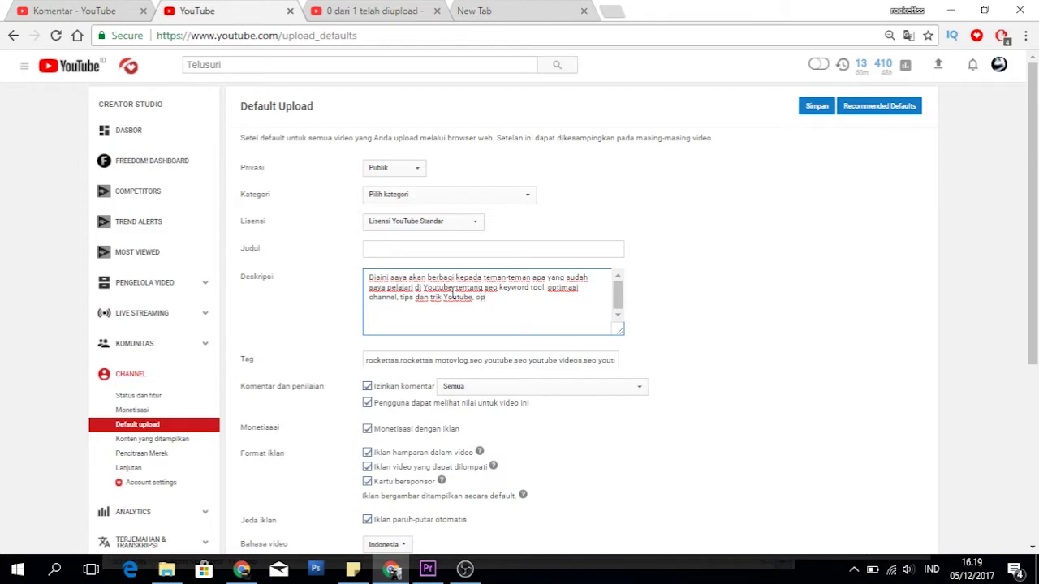
{"action": "type", "text": "timasi Youtube Channel"}
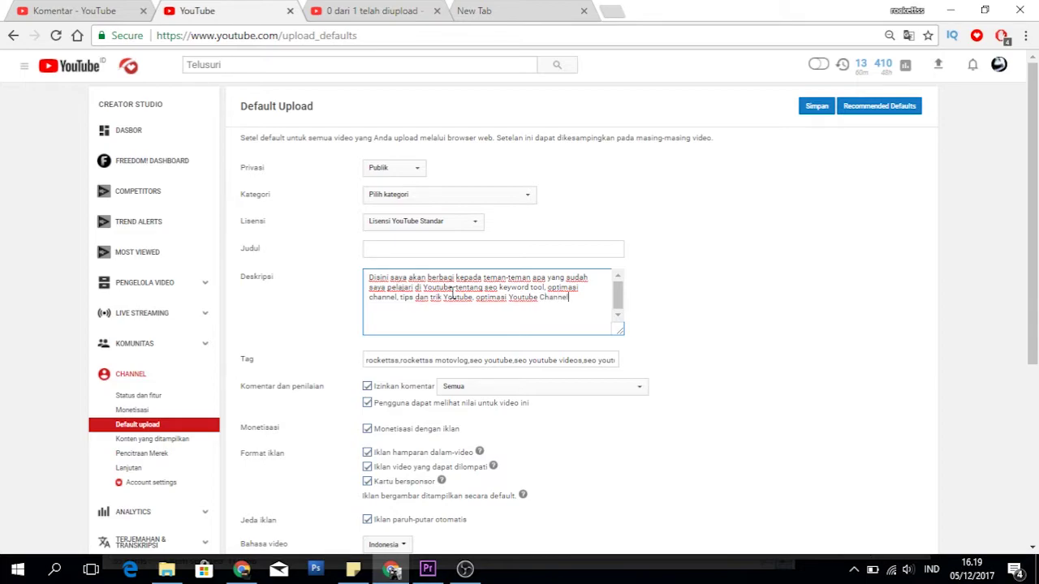
{"action": "type", "text": ". Dan tips dan trik agar lulus verifikasi"}
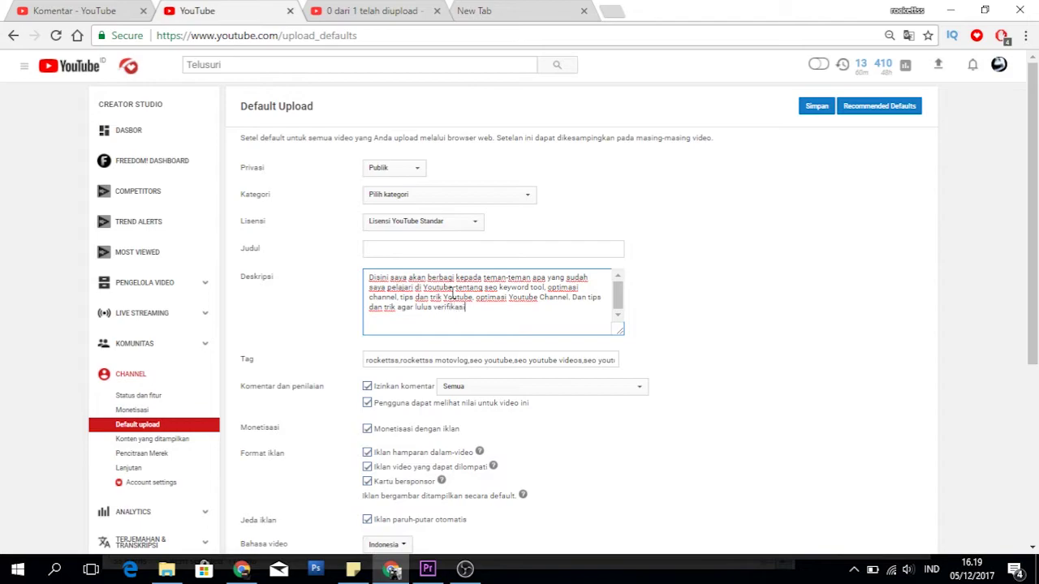
{"action": "type", "text": " google adsense di Youtub"}
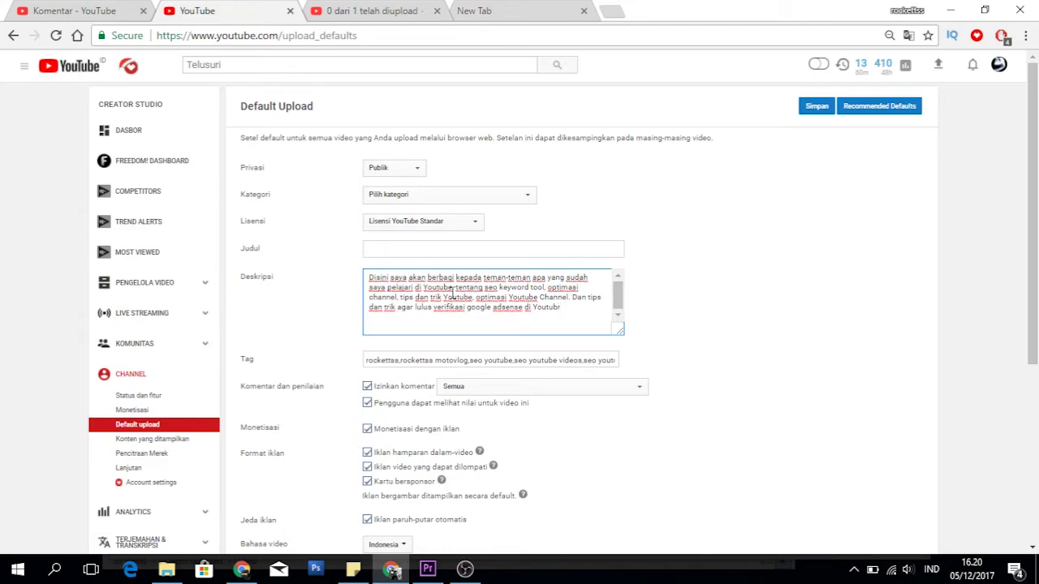
{"action": "type", "text": "e."}
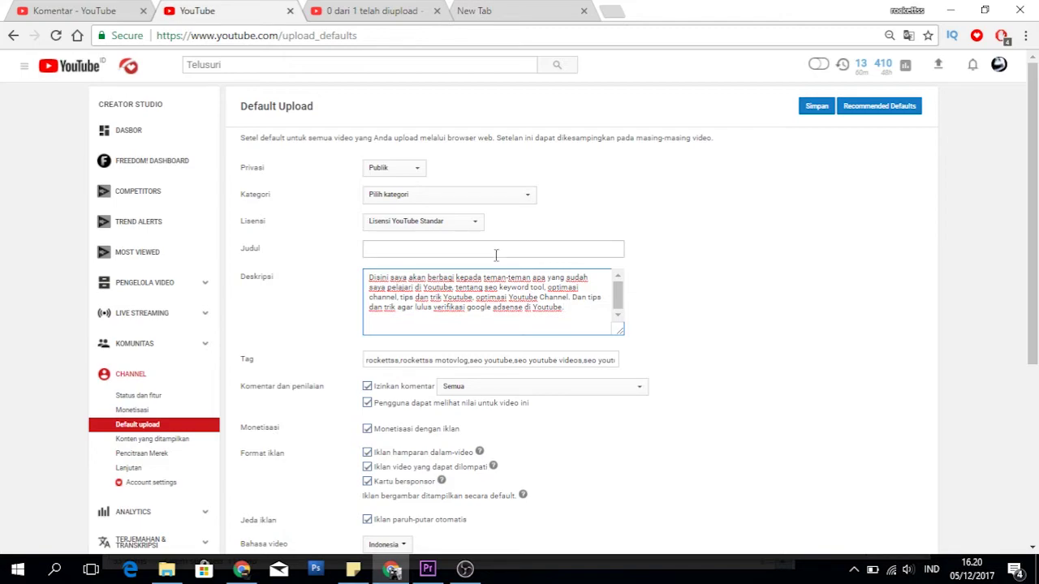
{"action": "left_click_drag", "start_coordinate": [241, 277], "coordinate": [283, 280]}
{"action": "left_click_drag", "start_coordinate": [369, 277], "coordinate": [464, 308]}
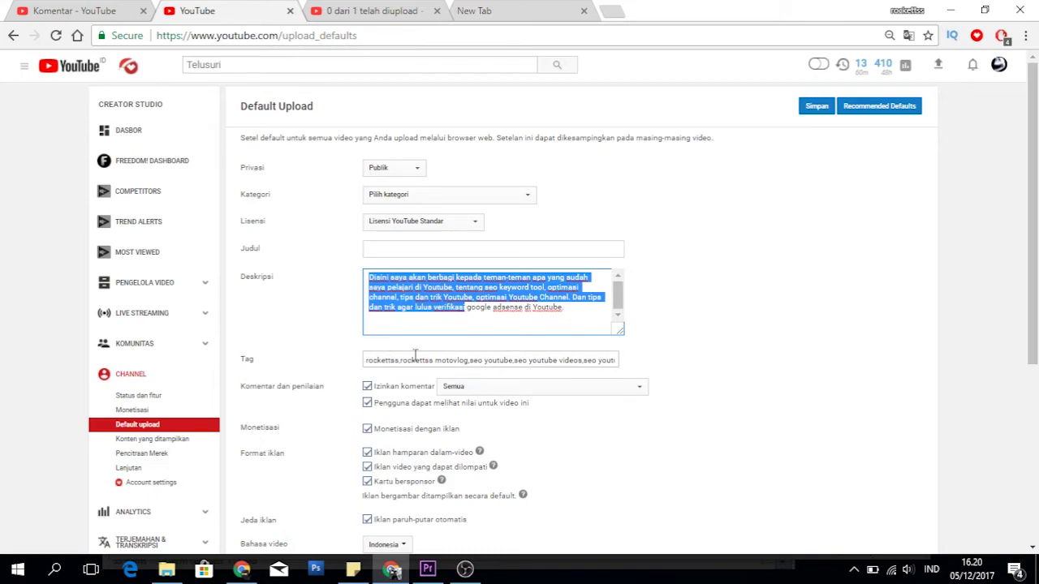
- Set the default upload category to Blog & Orang
{"action": "left_click", "coordinate": [510, 201]}
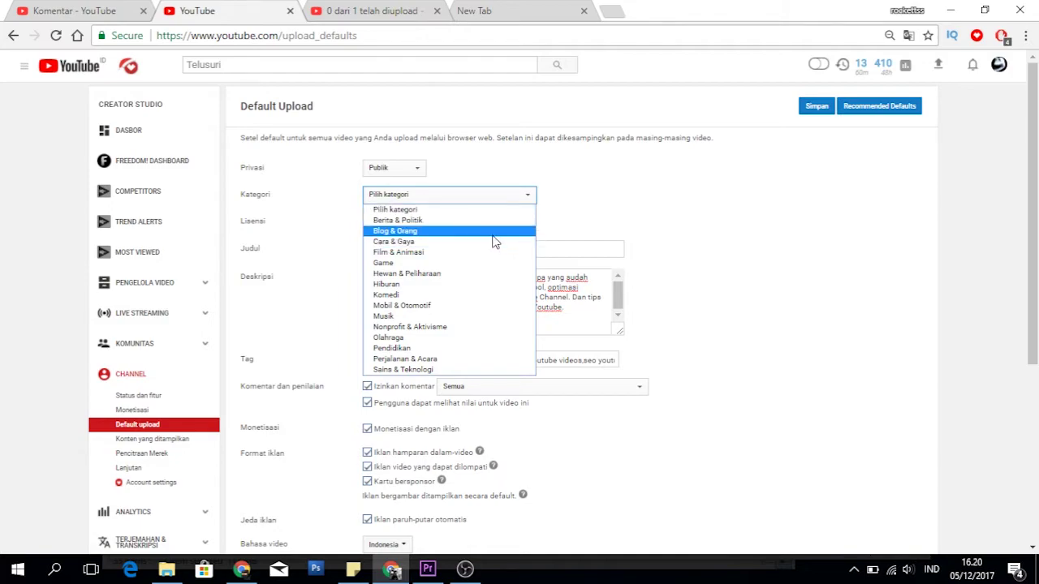
{"action": "left_click", "coordinate": [500, 235]}
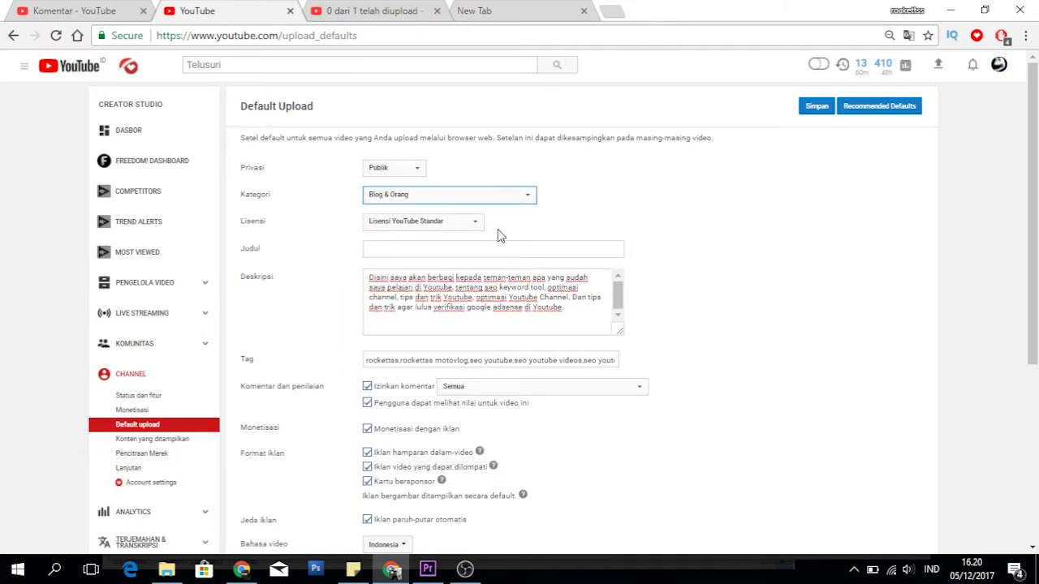
{"action": "left_click", "coordinate": [498, 203]}
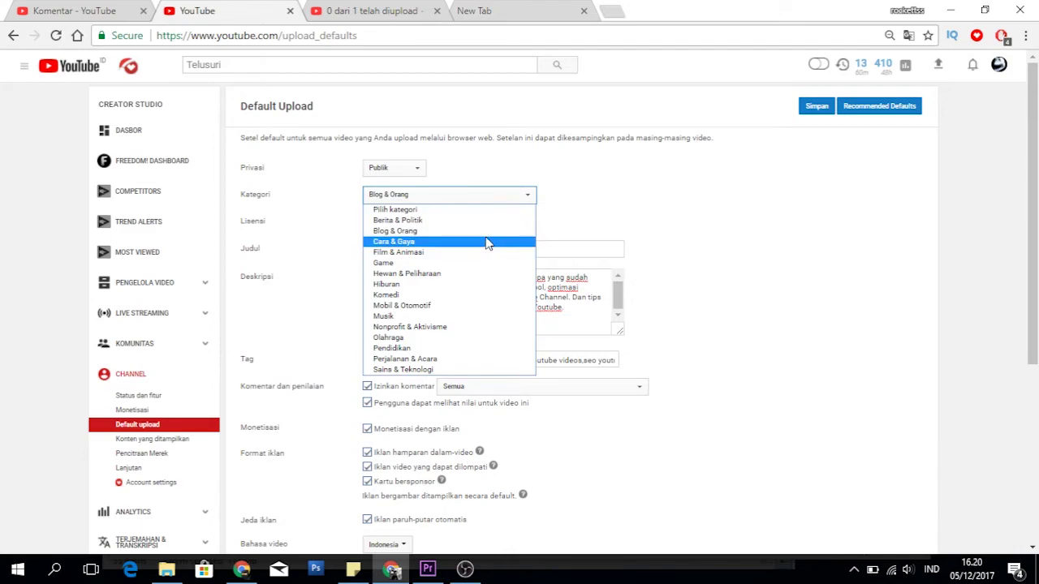
{"action": "left_click", "coordinate": [484, 233]}
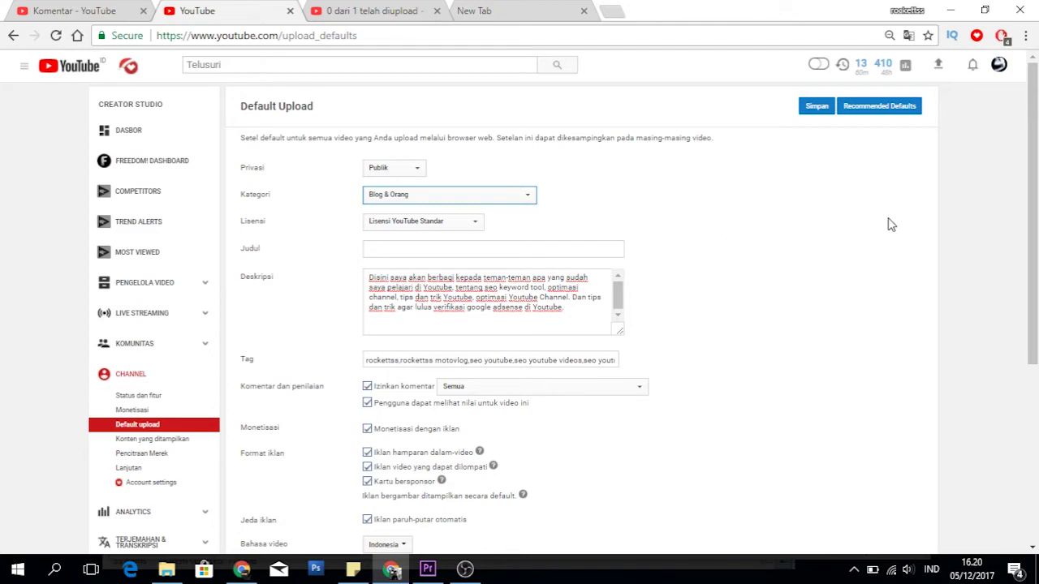
- Review the remaining default upload options and save the changes
{"action": "left_click_drag", "start_coordinate": [1036, 208], "coordinate": [1037, 318]}
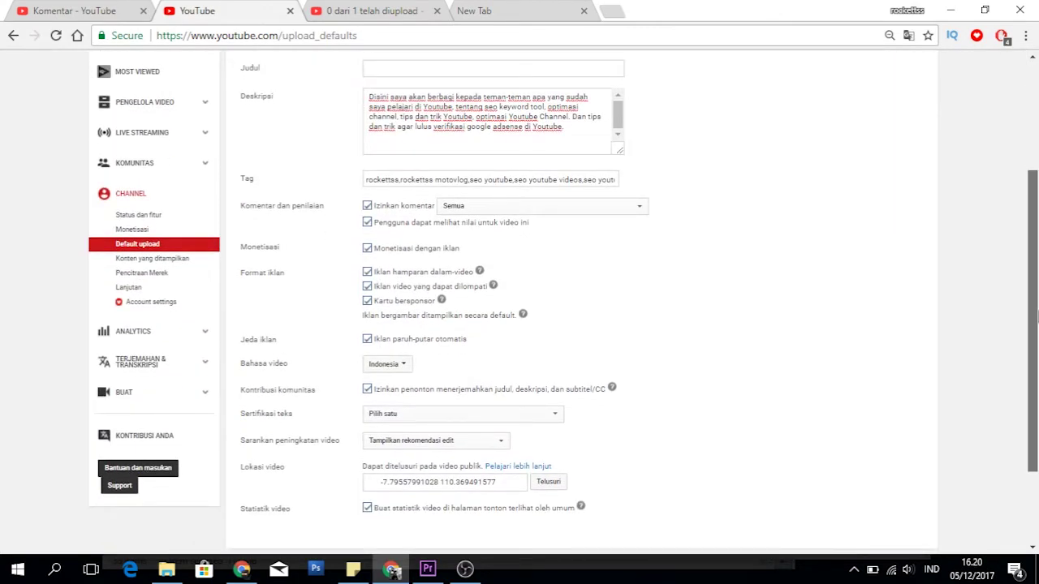
{"action": "left_click_drag", "start_coordinate": [1036, 318], "coordinate": [1036, 138]}
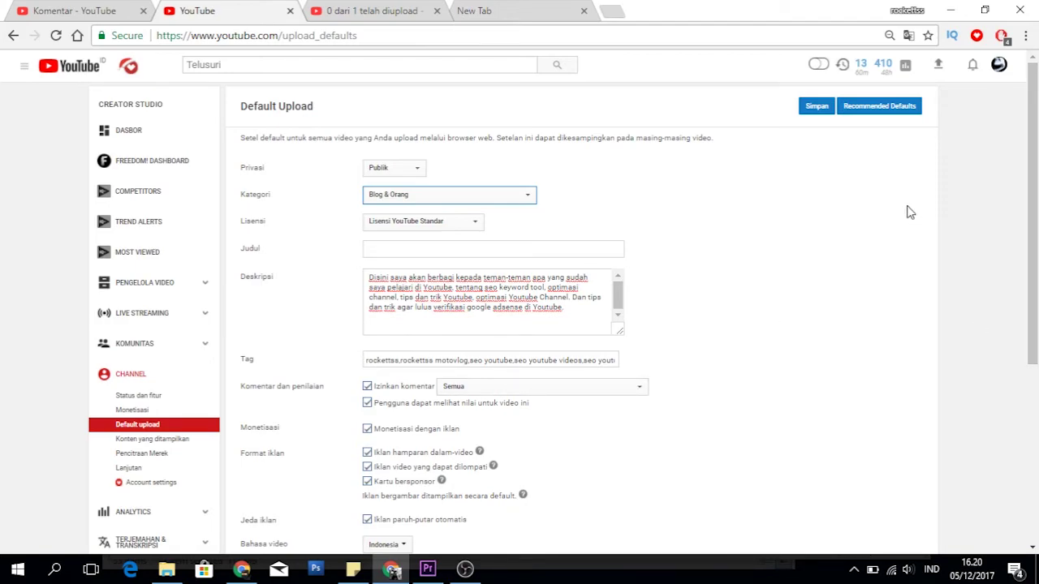
{"action": "left_click", "coordinate": [816, 107]}
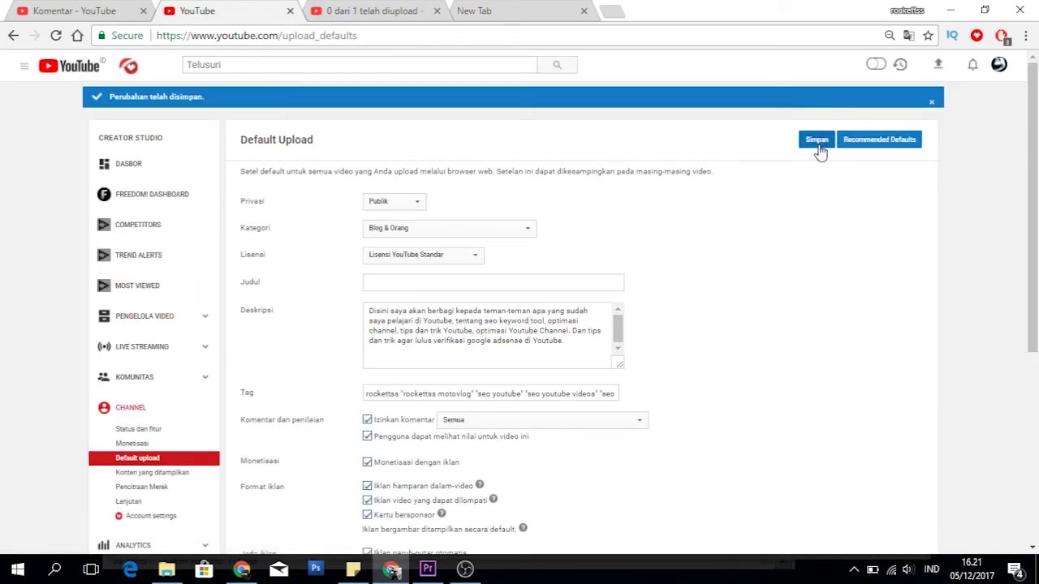
{"action": "left_click", "coordinate": [817, 142]}
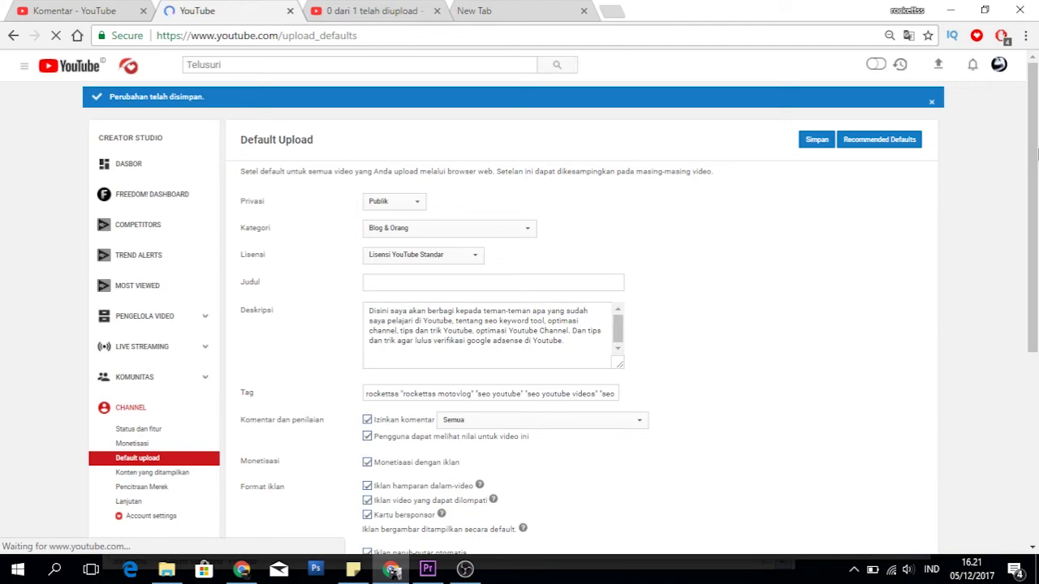
- Look over the saved default upload settings and switch to the OBS window
{"action": "scroll", "coordinate": [1036, 142], "scroll_direction": "down", "scroll_amount": 4}
{"action": "scroll", "coordinate": [1036, 142], "scroll_direction": "up", "scroll_amount": 4}
{"action": "left_click", "coordinate": [465, 569]}
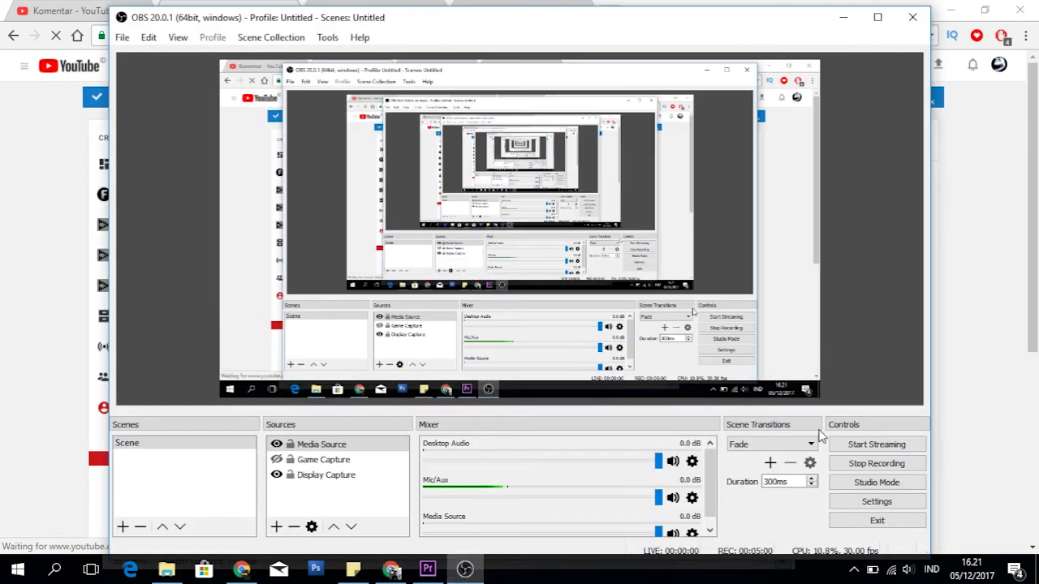